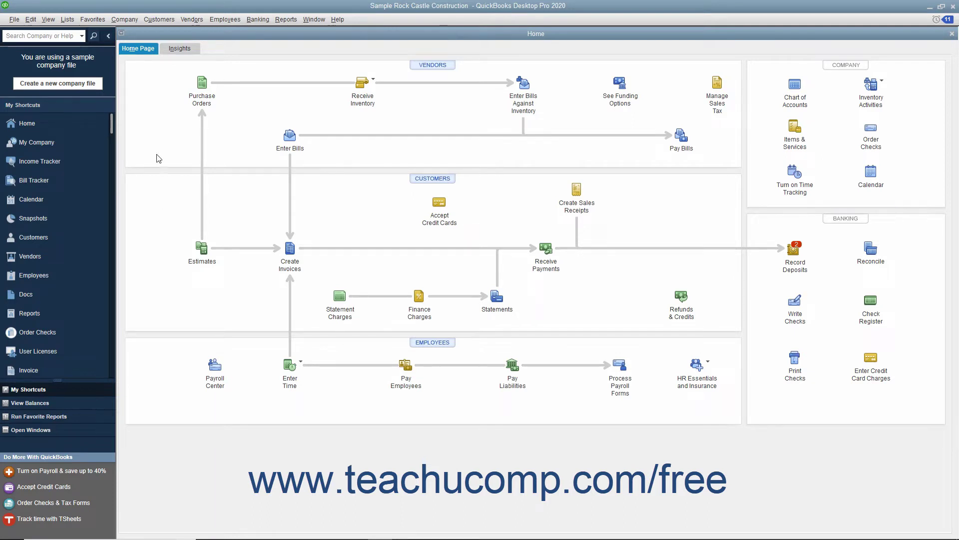
Step: Start a new invoice, number 1100, and keep the Rock Castle Invoice template
{"action": "left_click", "coordinate": [159, 19]}
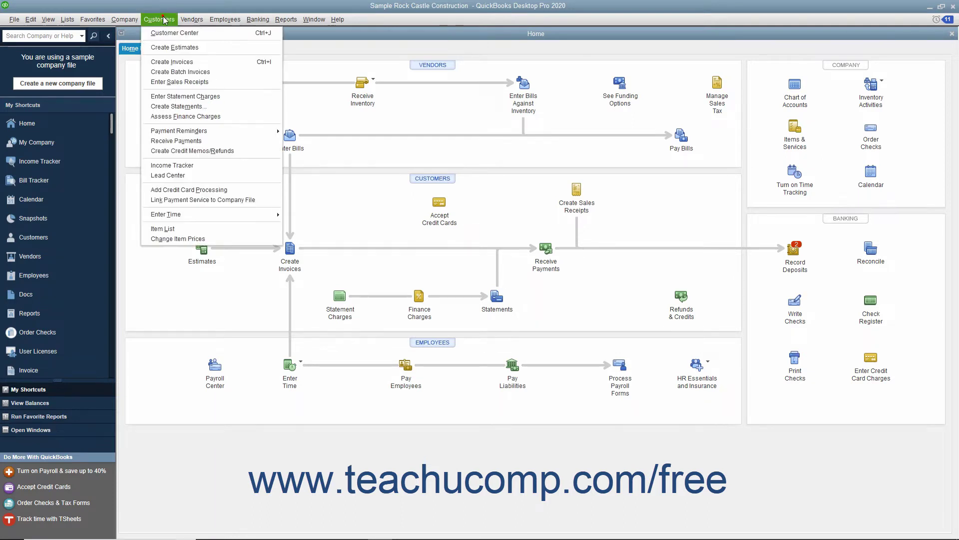
{"action": "left_click", "coordinate": [167, 62]}
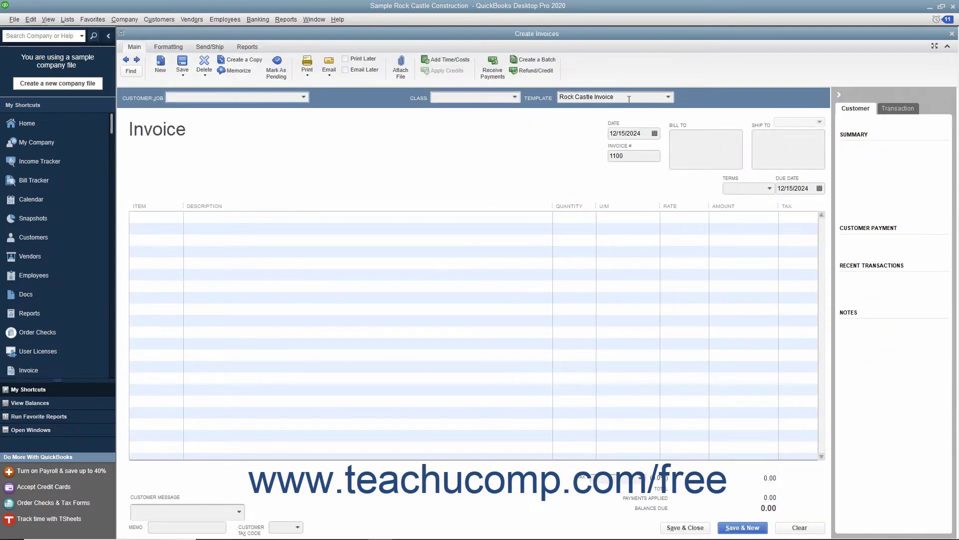
{"action": "left_click", "coordinate": [669, 97]}
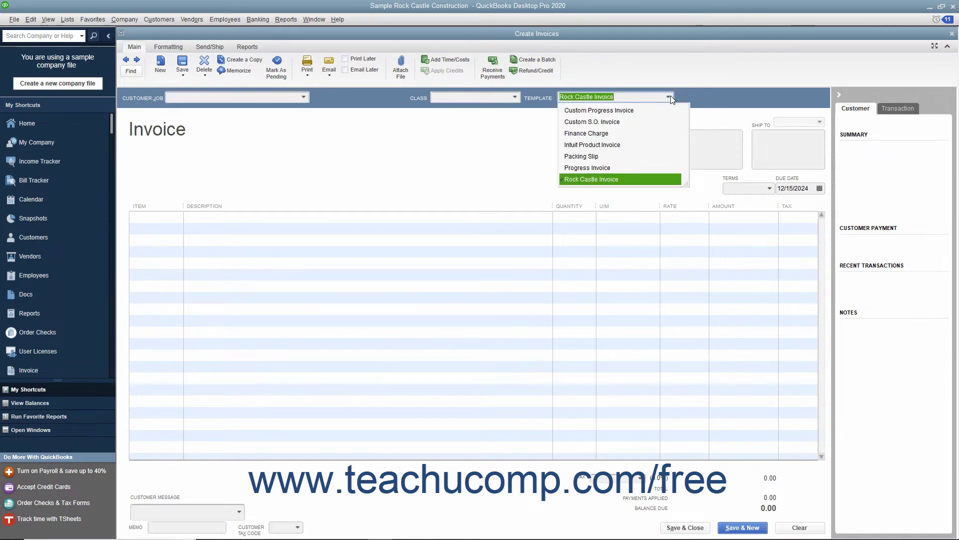
{"action": "left_click", "coordinate": [670, 97]}
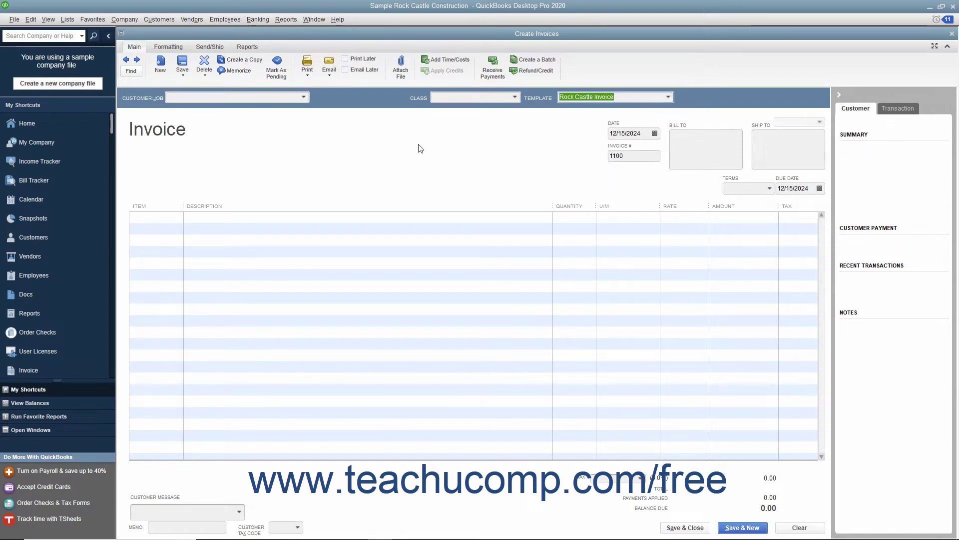
Step: Bill the invoice to the first customer in the list, declining their existing estimate
{"action": "left_click", "coordinate": [305, 98]}
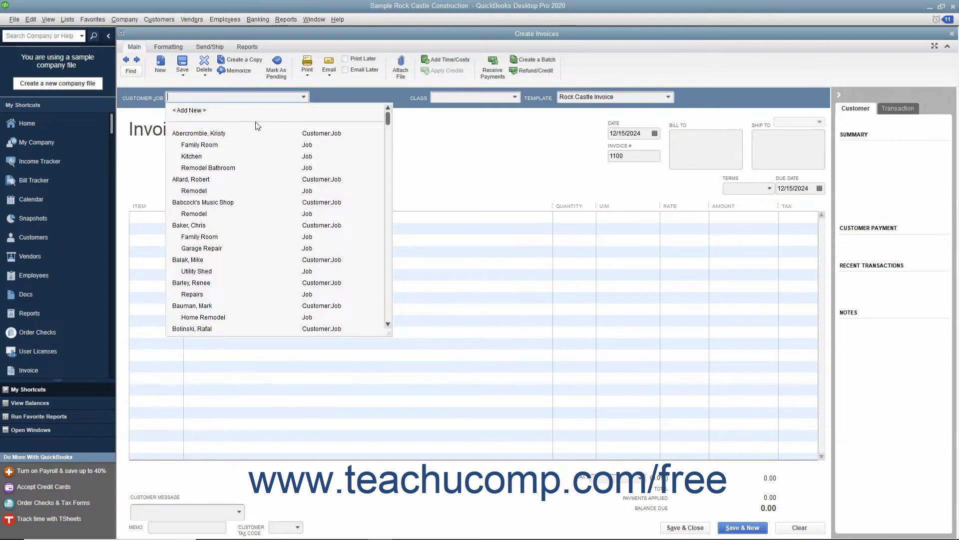
{"action": "left_click", "coordinate": [223, 134]}
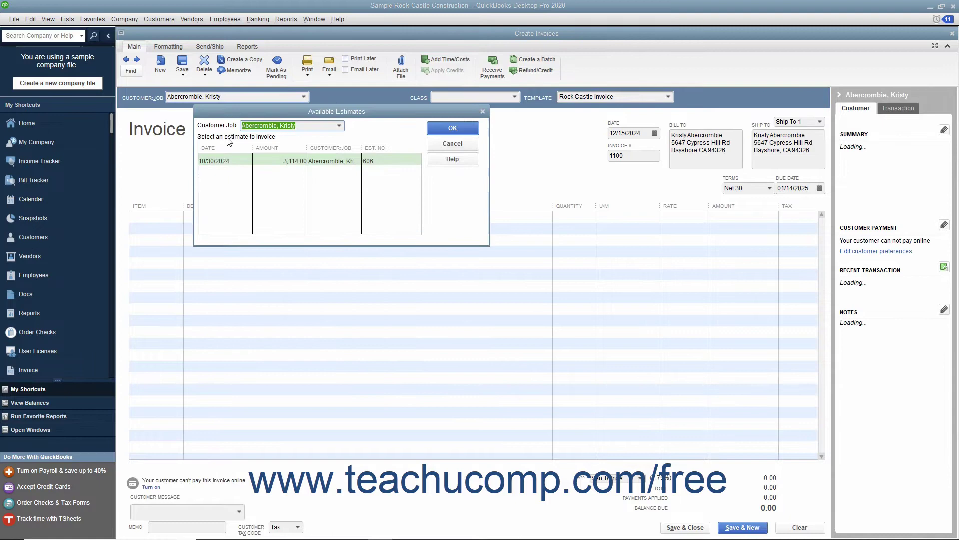
{"action": "left_click", "coordinate": [451, 144]}
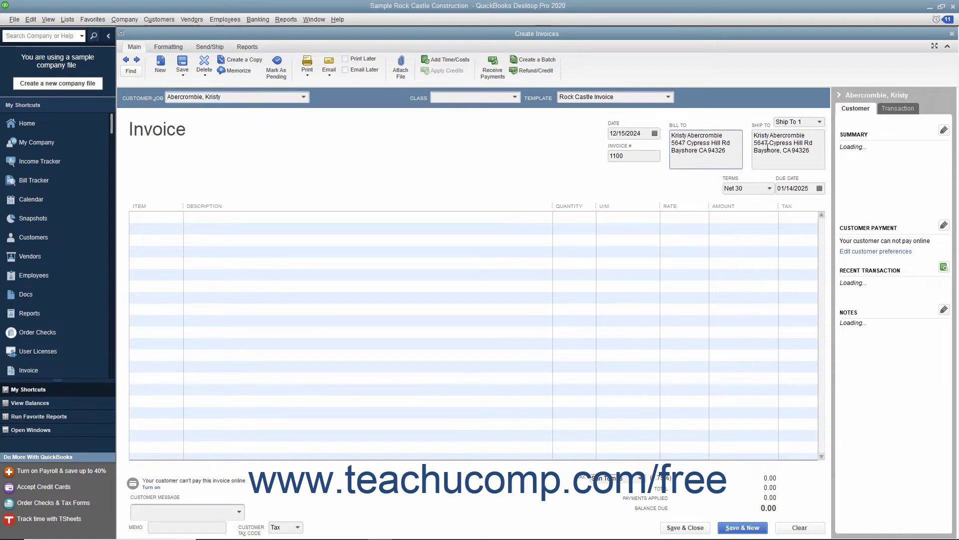
Step: Check the auto-filled ship-to address and the Net 30 terms with a 01/14/2025 due date
{"action": "left_click_drag", "start_coordinate": [768, 151], "coordinate": [768, 144]}
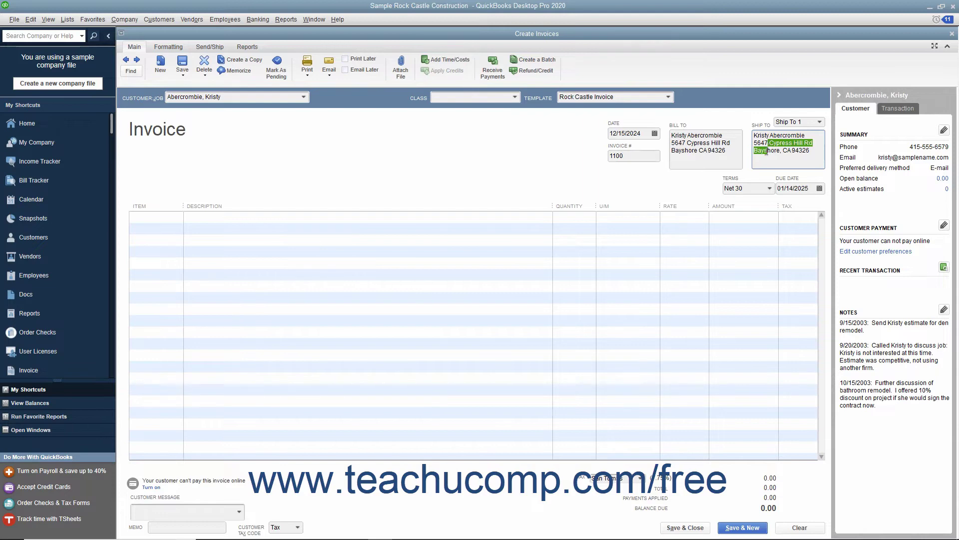
{"action": "left_click", "coordinate": [746, 188]}
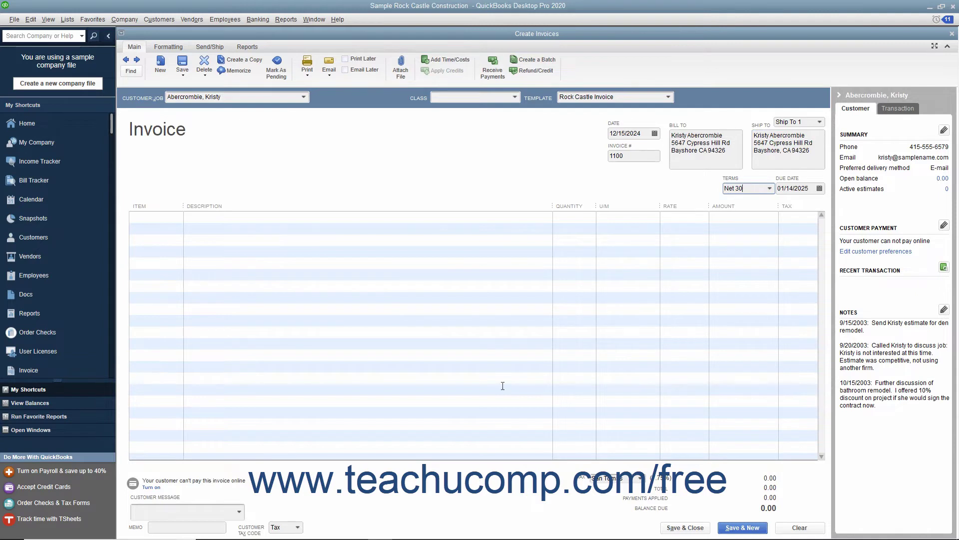
{"action": "left_click", "coordinate": [294, 514]}
{"action": "left_click", "coordinate": [655, 134]}
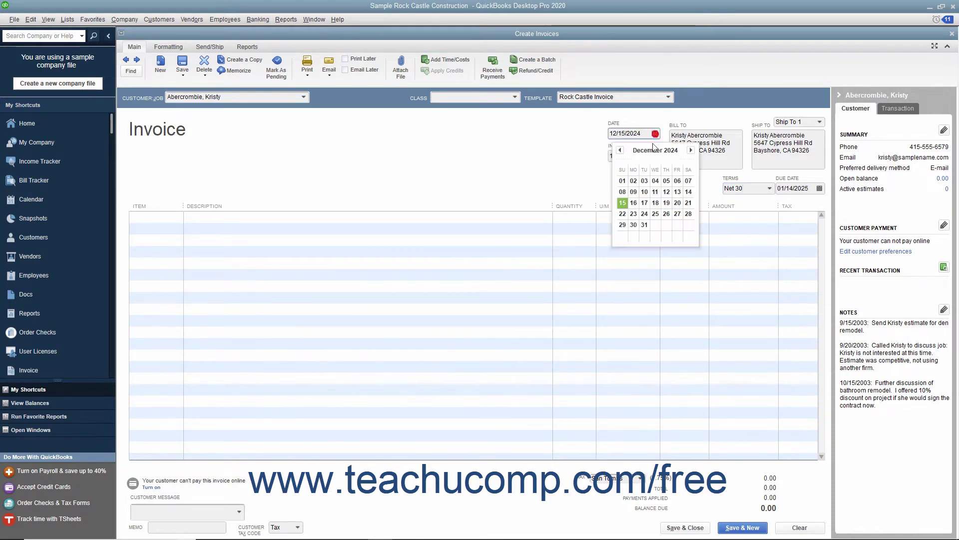
{"action": "left_click", "coordinate": [624, 203]}
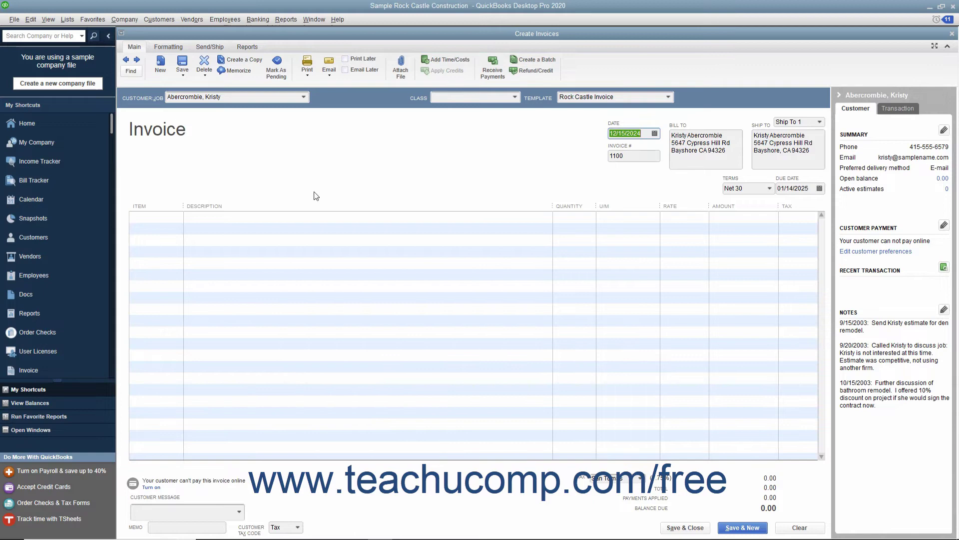
{"action": "left_click", "coordinate": [166, 216]}
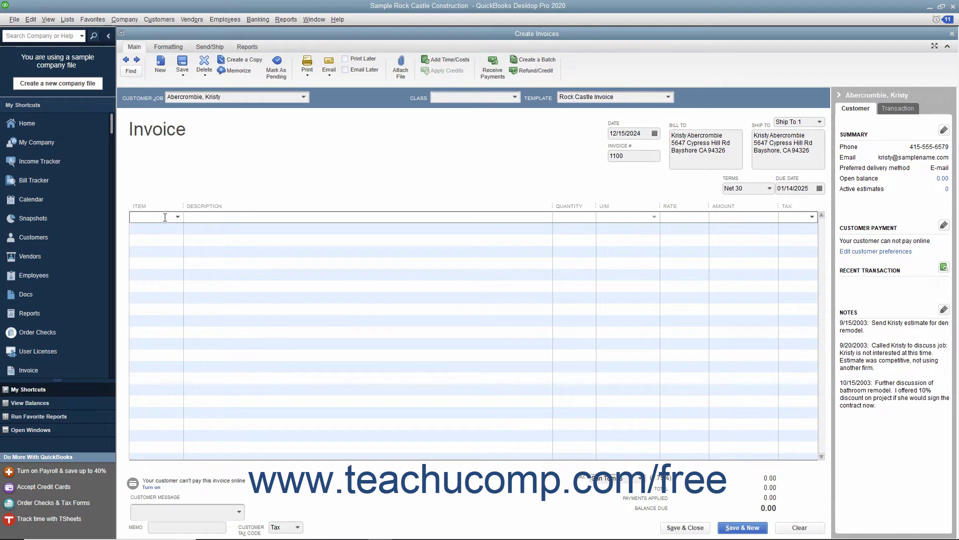
Step: Add an Installation line with quantity 1 at 35.00
{"action": "left_click", "coordinate": [178, 217]}
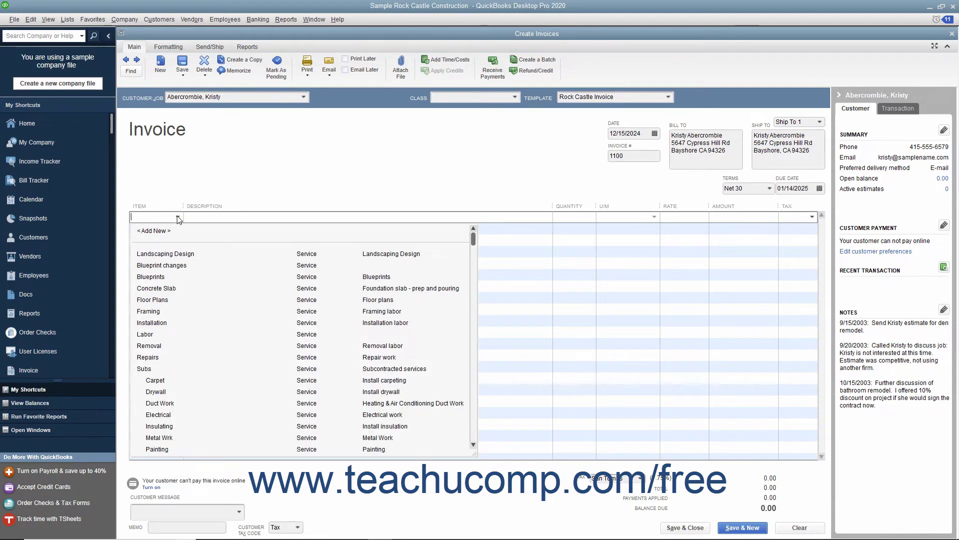
{"action": "left_click", "coordinate": [171, 323]}
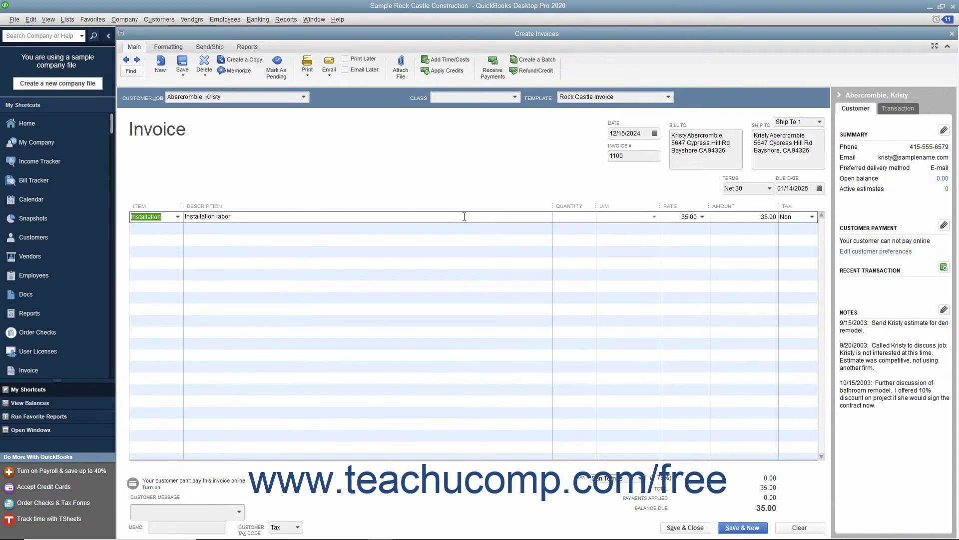
{"action": "left_click", "coordinate": [560, 218]}
{"action": "type", "text": "1"}
{"action": "key", "text": "Tab"}
Step: Add an Appliance line described as 'Dishwasher' for 775.00, bringing the total to 870.06
{"action": "left_click", "coordinate": [173, 230]}
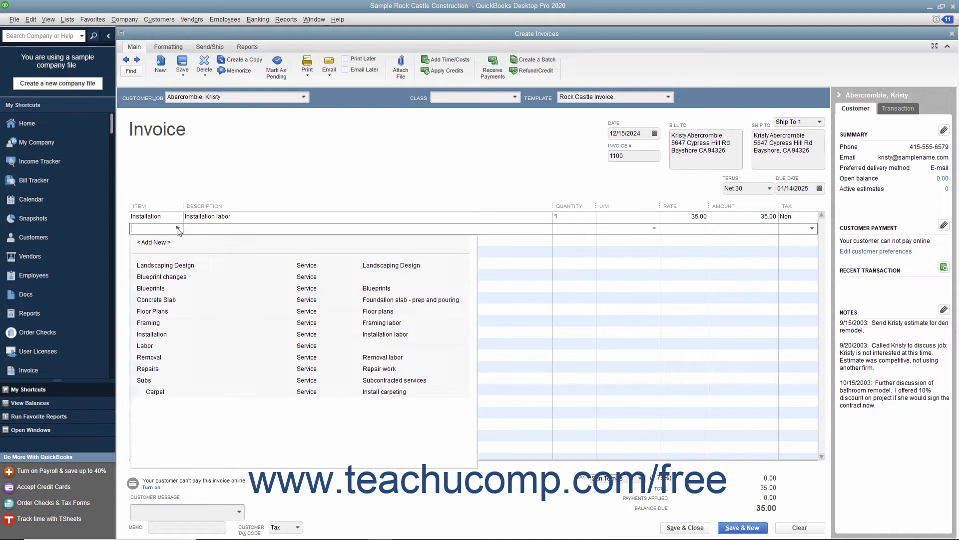
{"action": "scroll", "coordinate": [189, 349], "scroll_direction": "down", "scroll_amount": 3}
{"action": "scroll", "coordinate": [189, 348], "scroll_direction": "down", "scroll_amount": 5}
{"action": "left_click", "coordinate": [220, 276]}
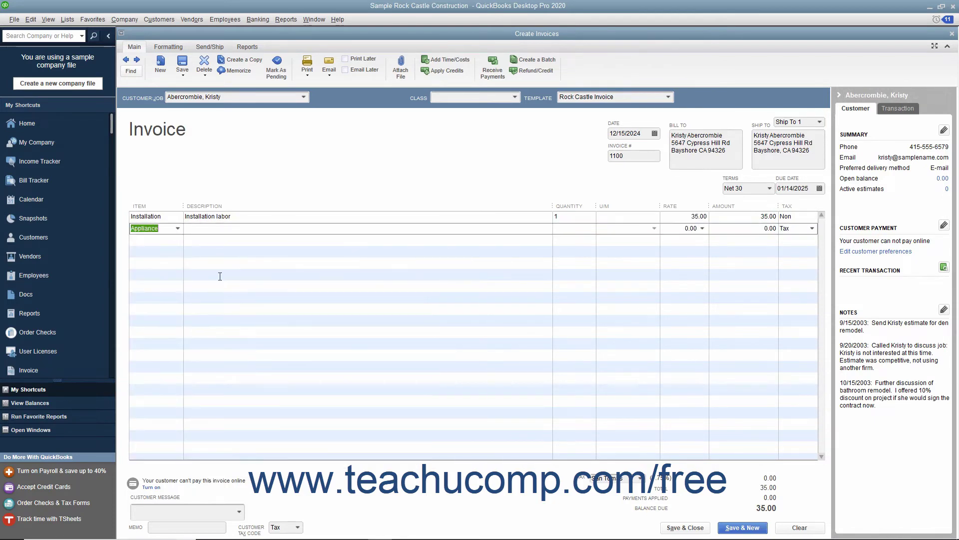
{"action": "left_click", "coordinate": [217, 233]}
{"action": "type", "text": "Dis"}
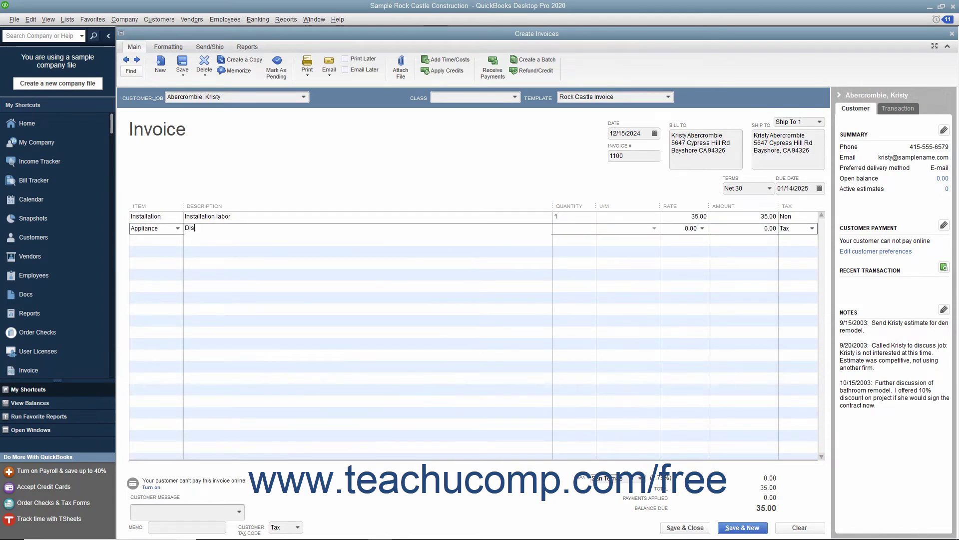
{"action": "type", "text": "hwasher"}
{"action": "left_click", "coordinate": [749, 230]}
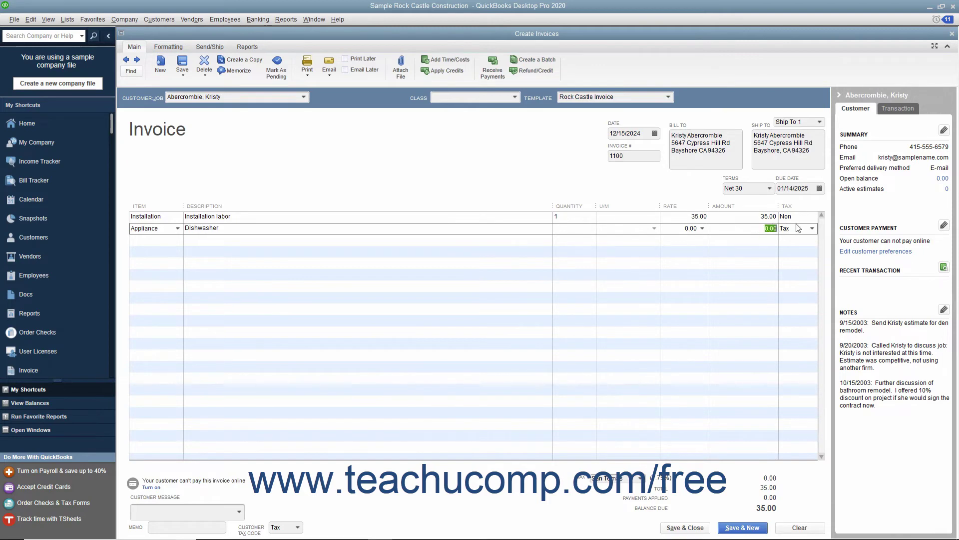
{"action": "type", "text": "775"}
{"action": "left_click", "coordinate": [587, 230]}
Step: Mark invoice 1100 as Print Later, then Save & Close it
{"action": "left_click", "coordinate": [346, 60]}
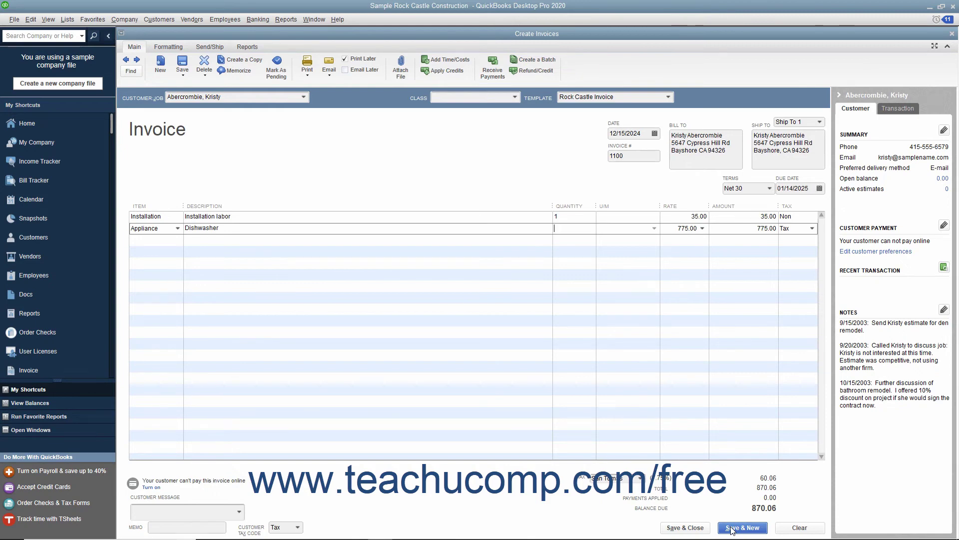
{"action": "left_click", "coordinate": [703, 529]}
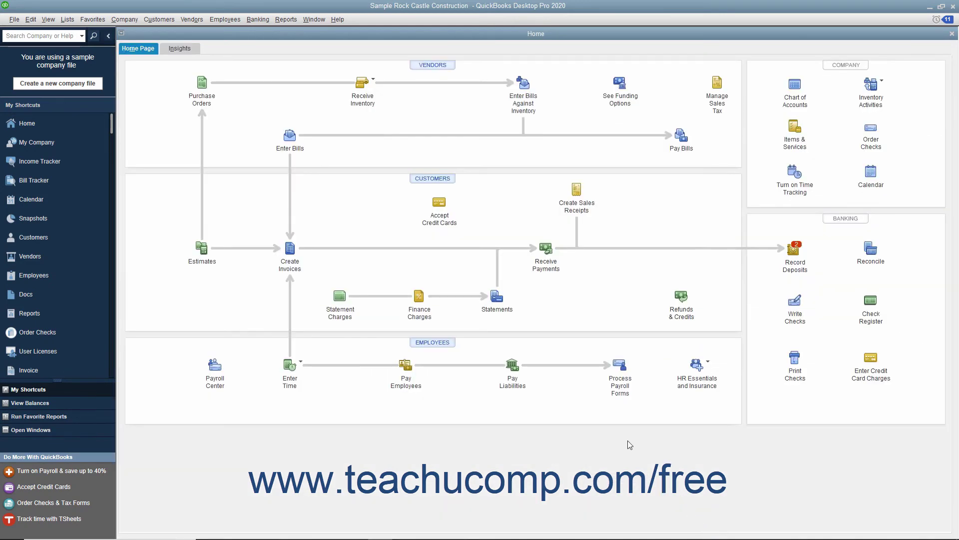
{"action": "left_click", "coordinate": [288, 247]}
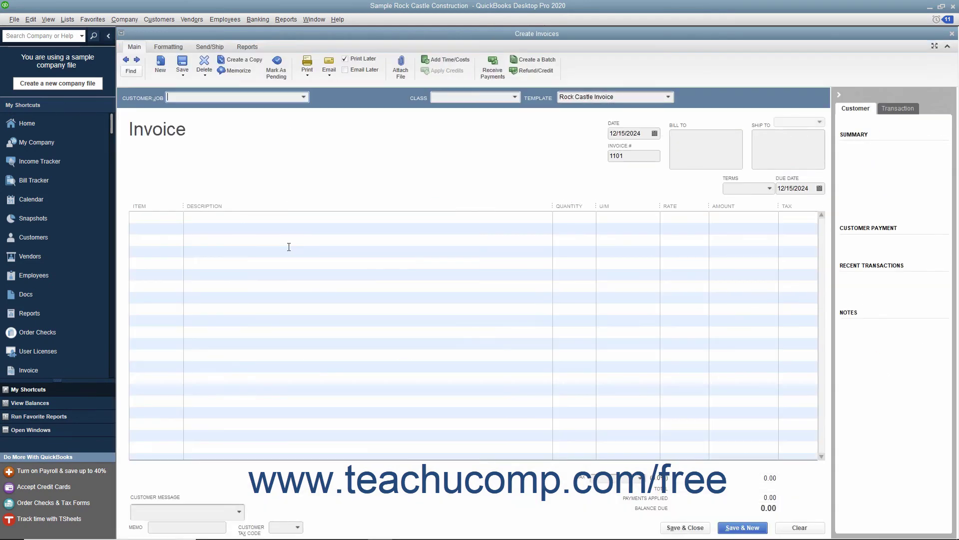
{"action": "left_click", "coordinate": [126, 61]}
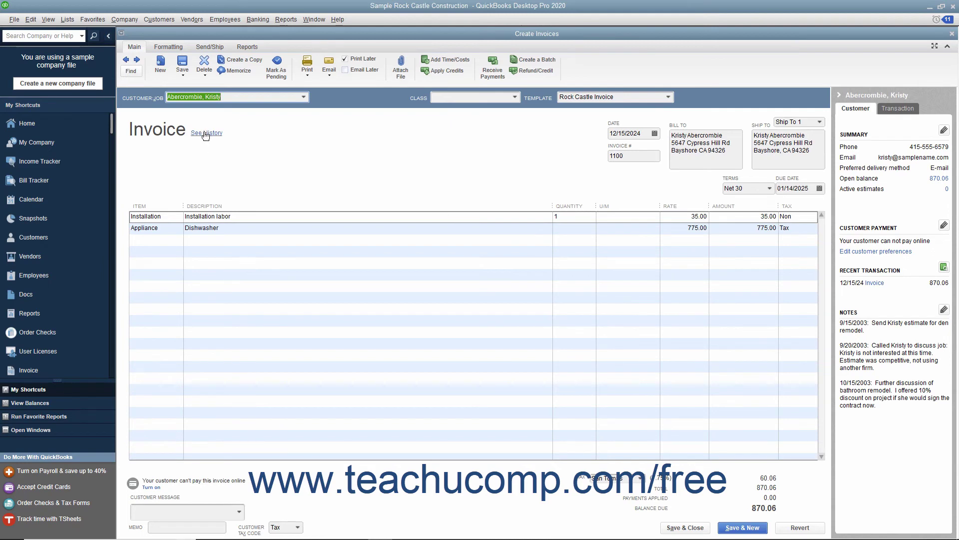
{"action": "left_click", "coordinate": [205, 134]}
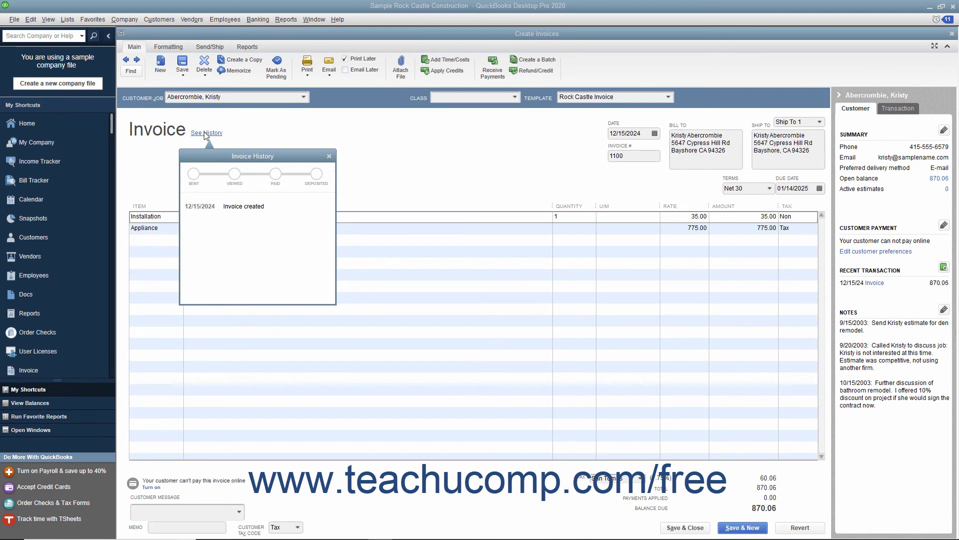
{"action": "left_click", "coordinate": [330, 158]}
{"action": "left_click", "coordinate": [952, 33]}
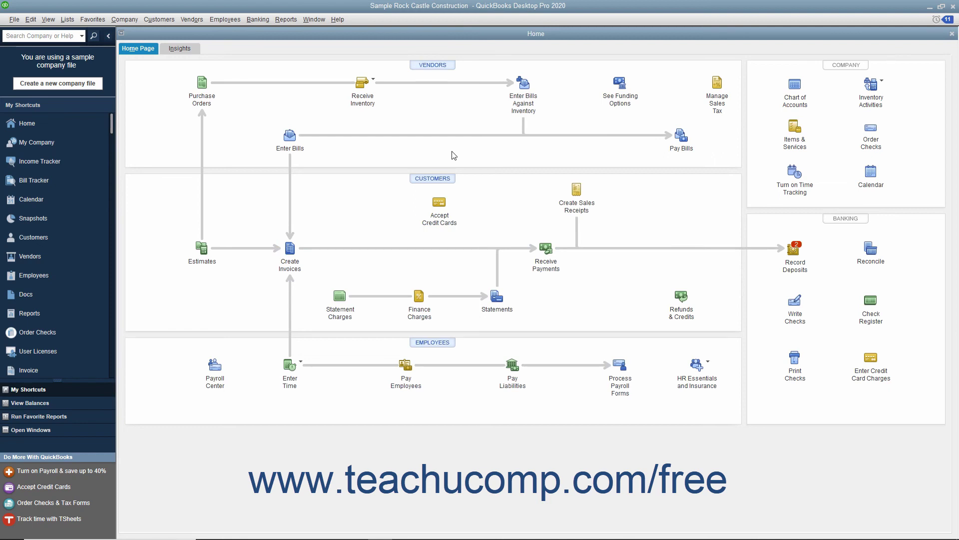
Step: Open the 11000 Accounts Receivable register from the Chart of Accounts to see invoice 1100 for 870.06
{"action": "left_click", "coordinate": [68, 20]}
{"action": "left_click", "coordinate": [92, 33]}
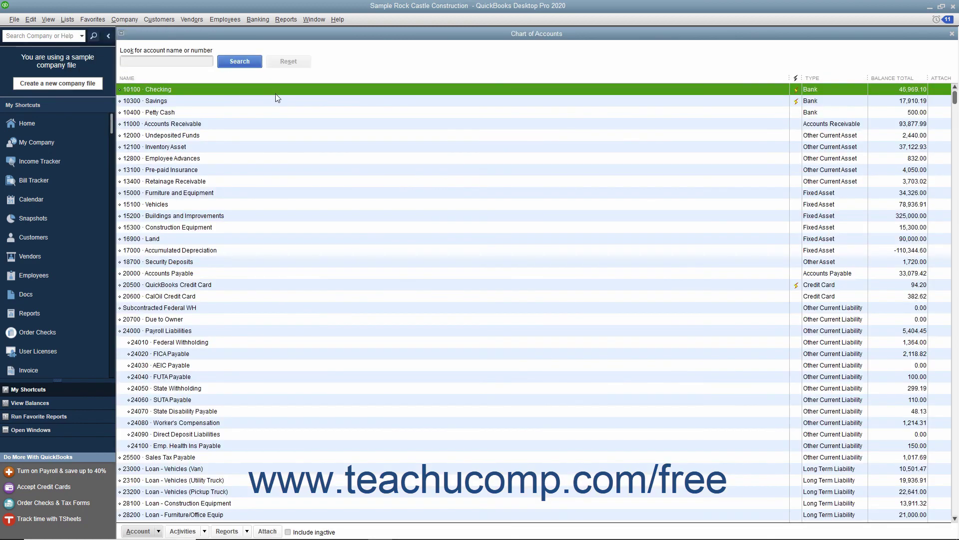
{"action": "double_click", "coordinate": [238, 124]}
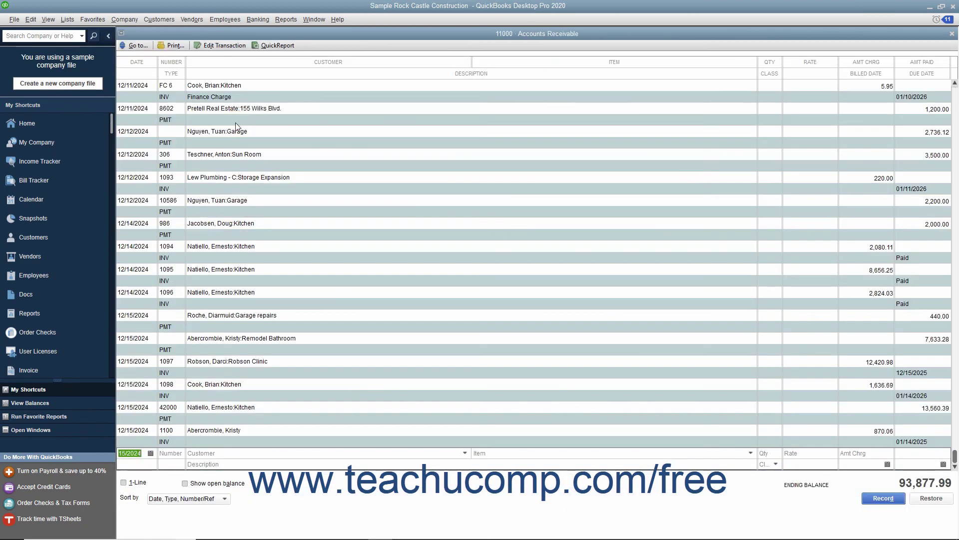